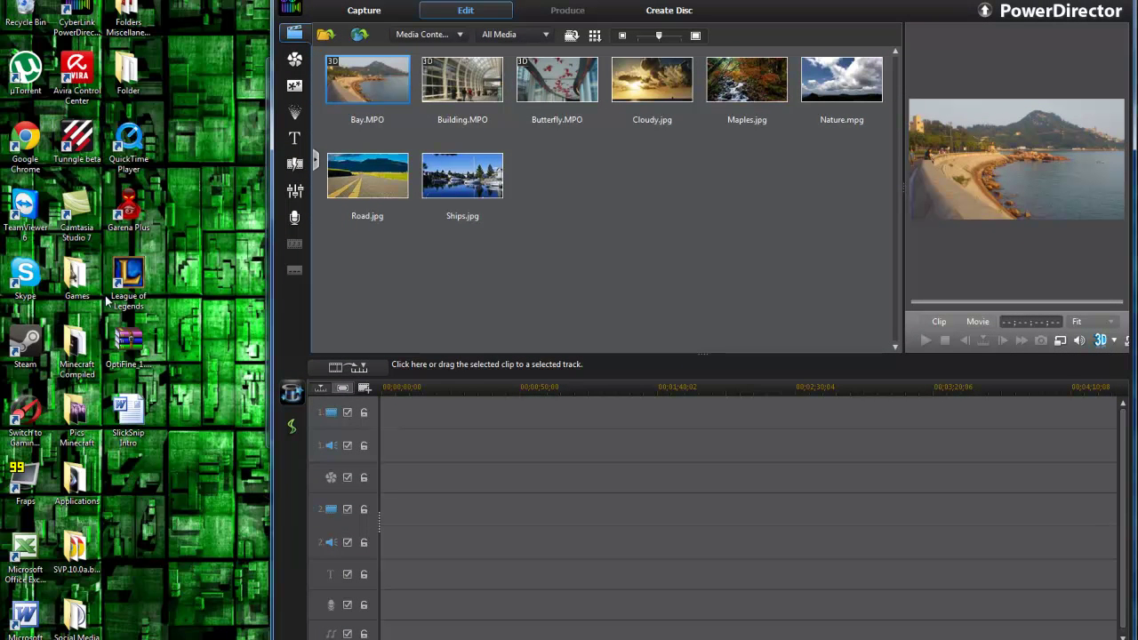
Step: Import the two javaw Minecraft recordings from the desktop folder into the media library
double_click(131, 67)
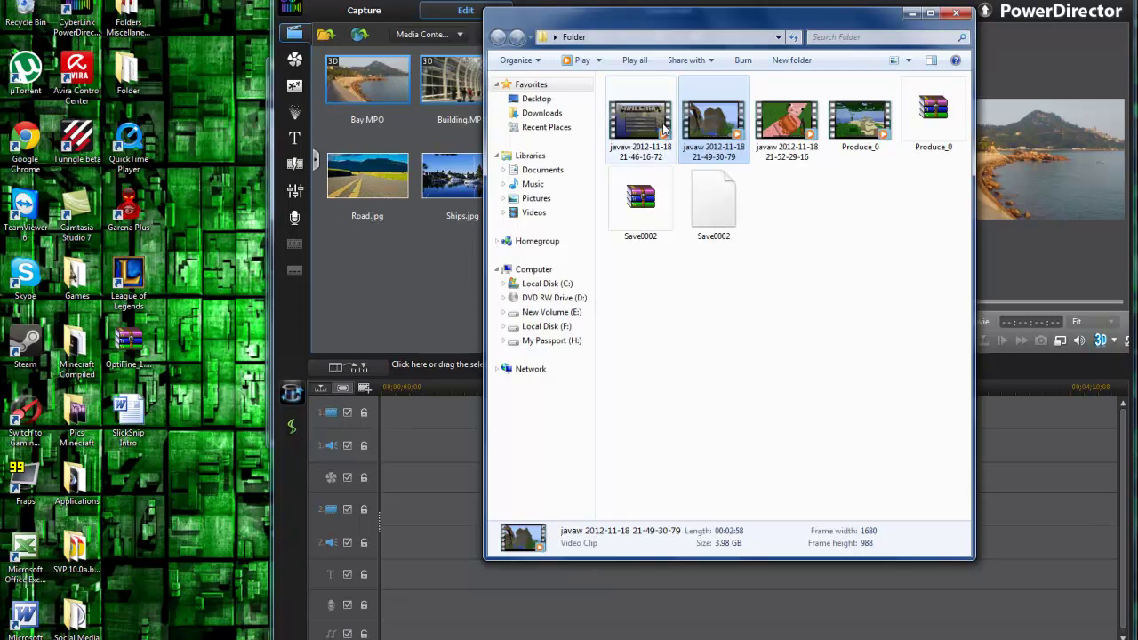
mouse_move(640, 120)
mouse_down()
mouse_move(509, 227)
mouse_move(400, 257)
mouse_up()
mouse_move(713, 120)
mouse_down()
mouse_move(533, 214)
mouse_move(400, 258)
mouse_up()
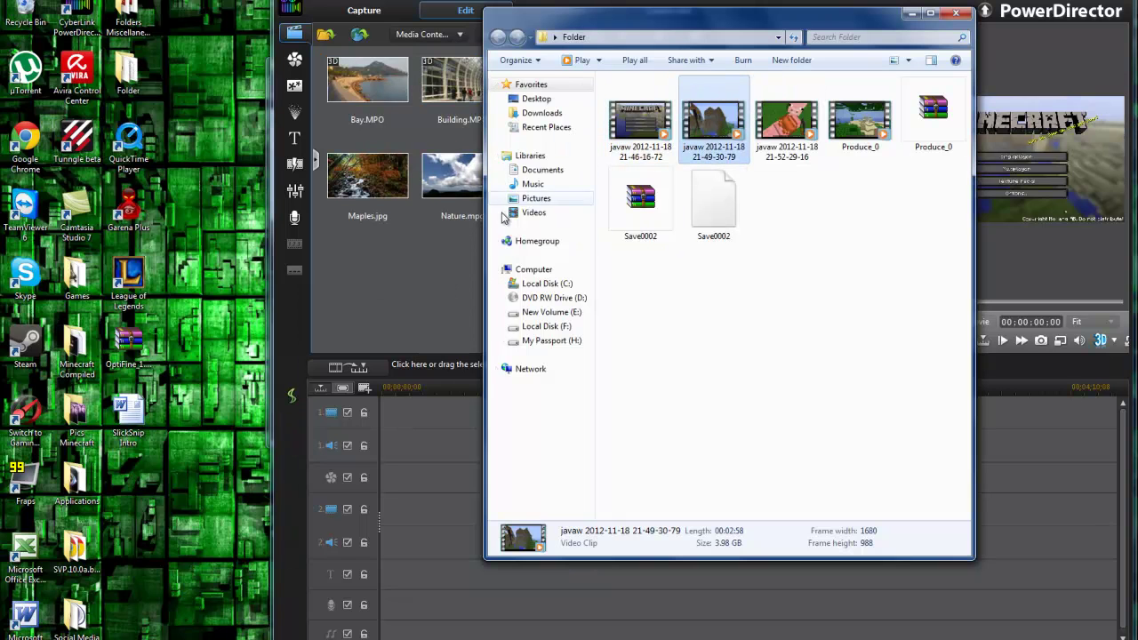
Step: Maximize PowerDirector and place both Minecraft clips back-to-back on video track 1 from 00:00
click(955, 12)
click(1100, 5)
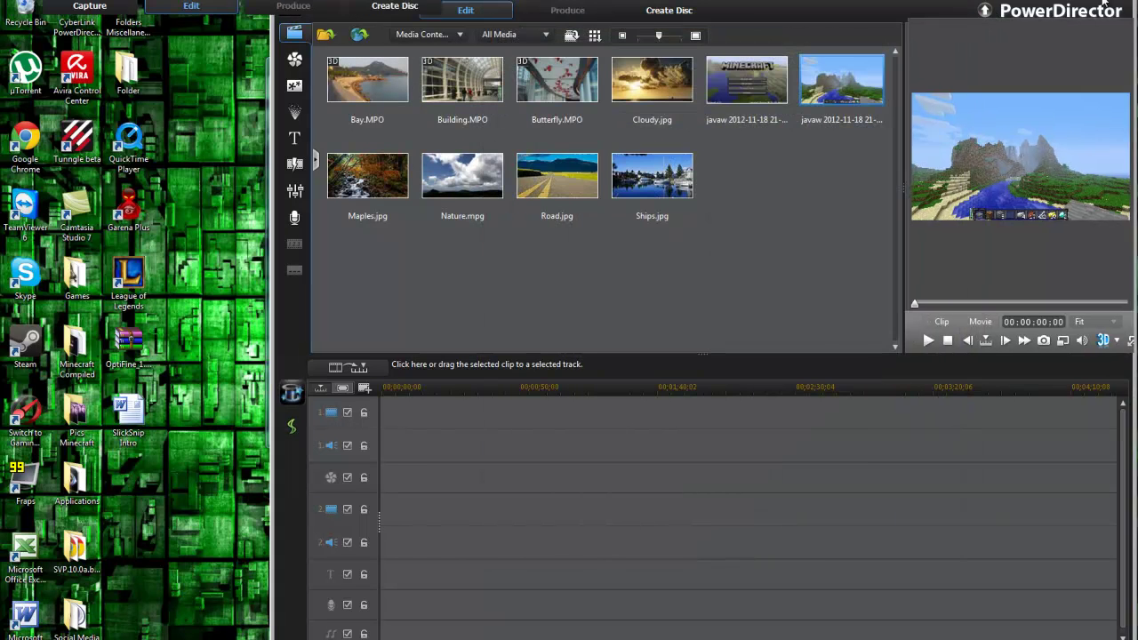
drag(480, 75, 111, 436)
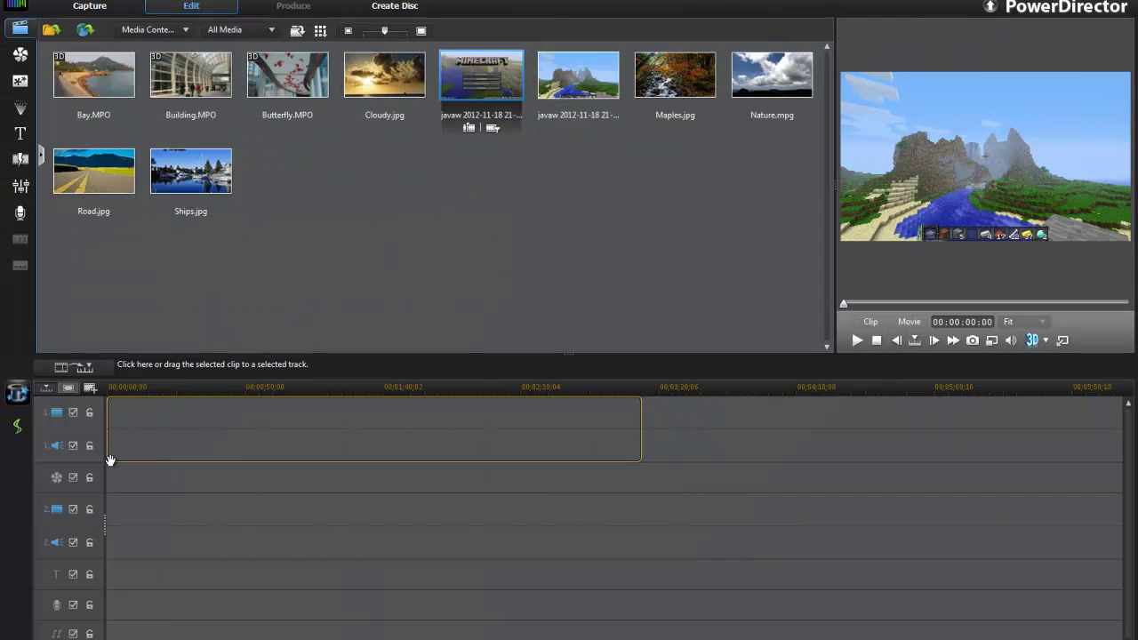
drag(577, 75, 640, 438)
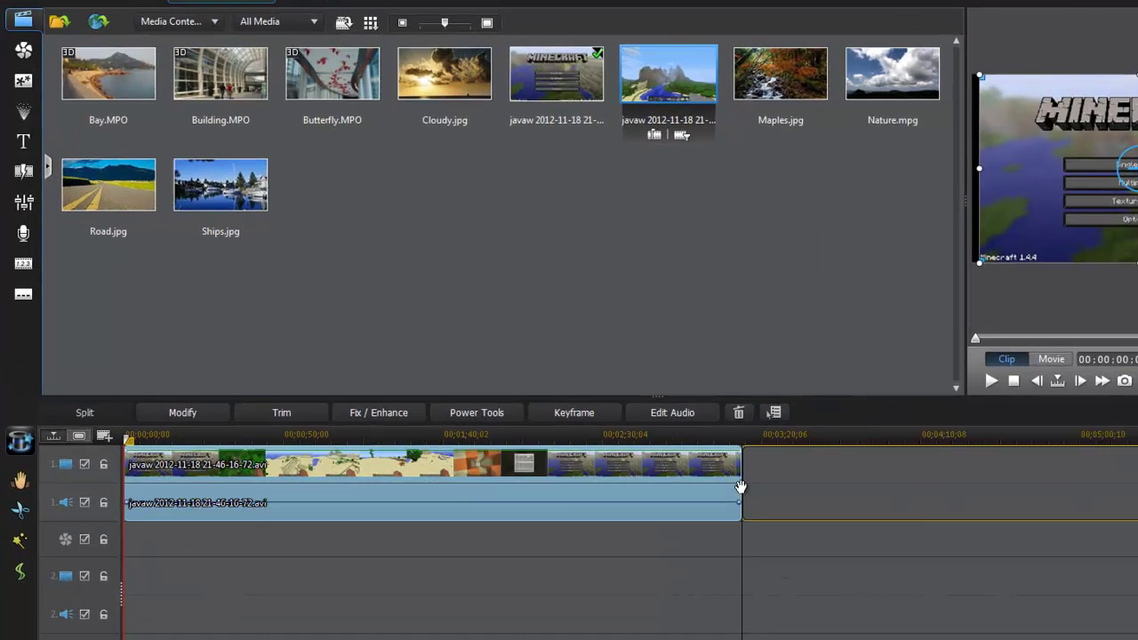
drag(841, 549, 840, 549)
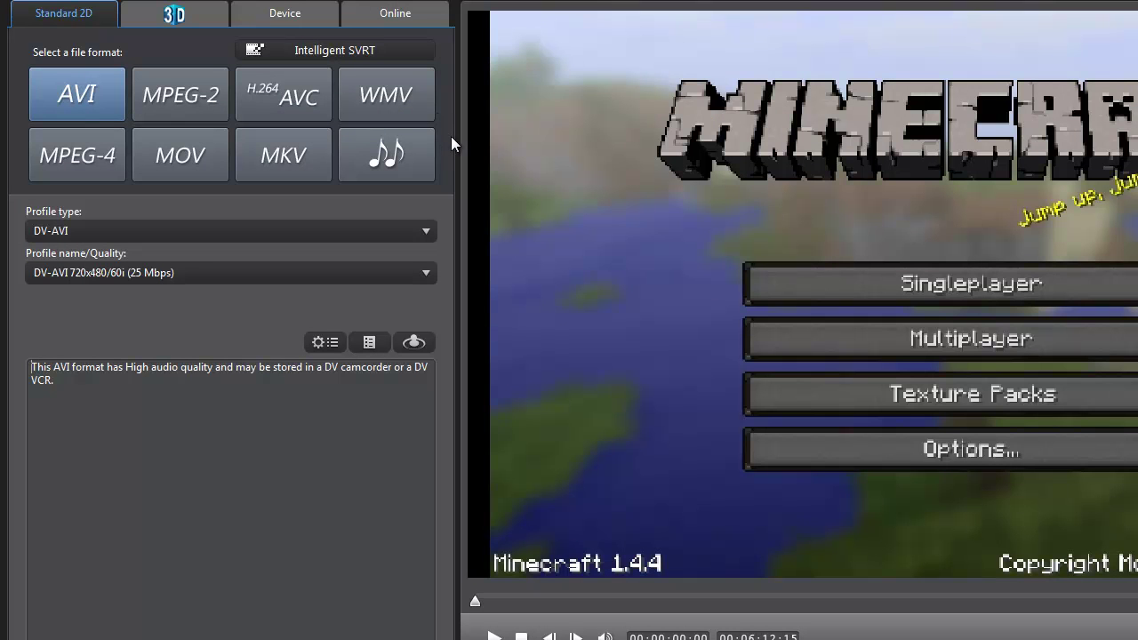
Step: Select MPEG-4 with Custom profile type 'HD Youtube' and open that profile for editing
click(42, 145)
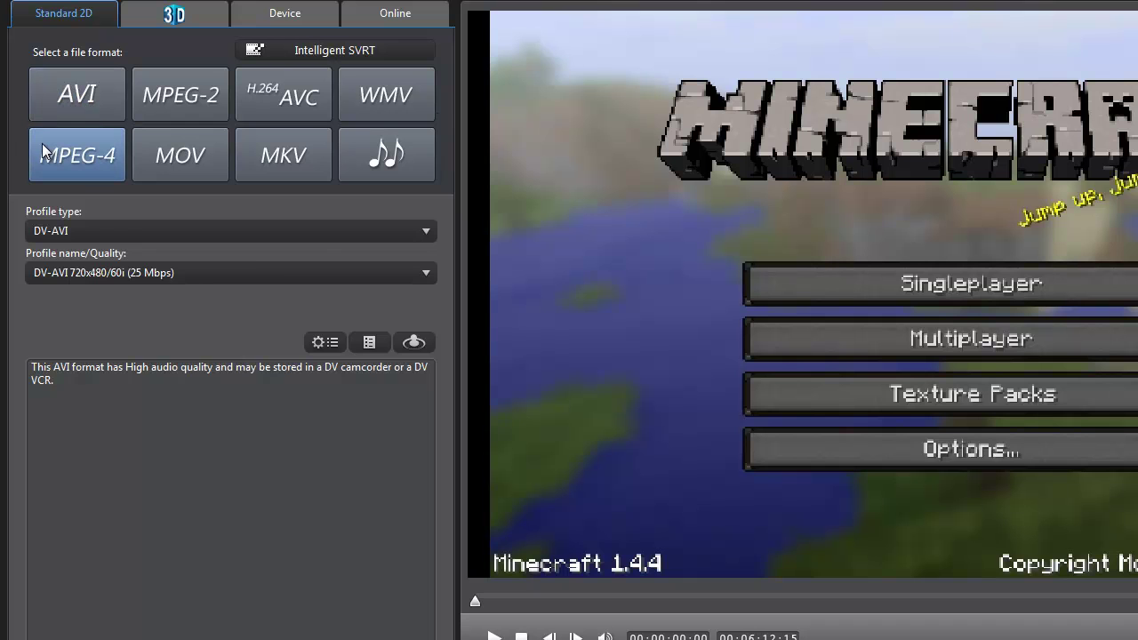
click(177, 233)
click(151, 270)
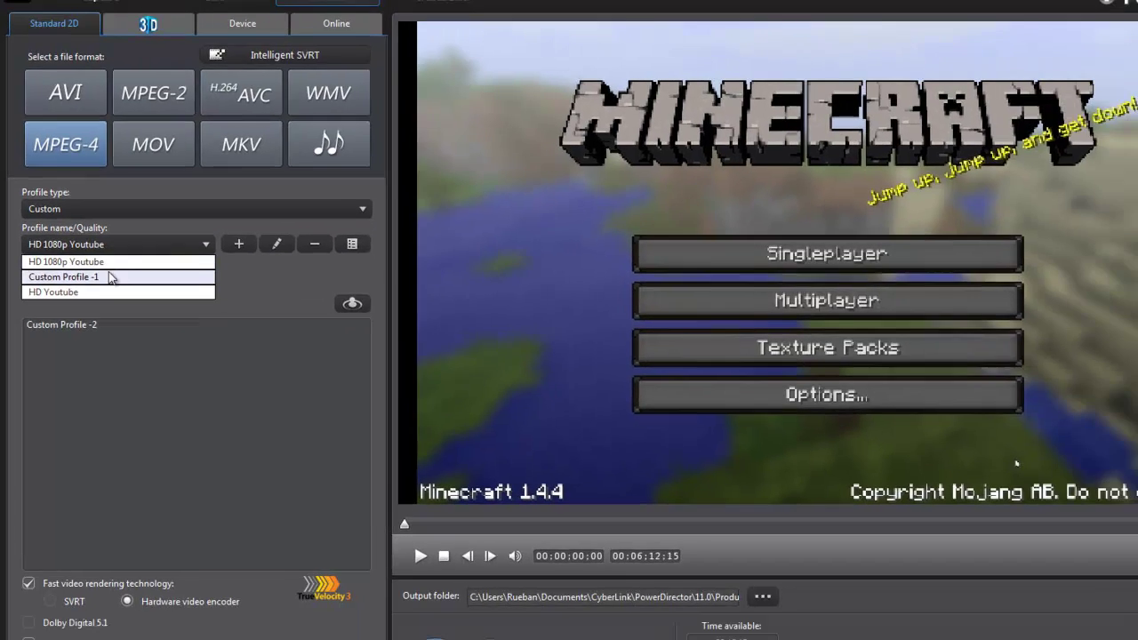
click(103, 292)
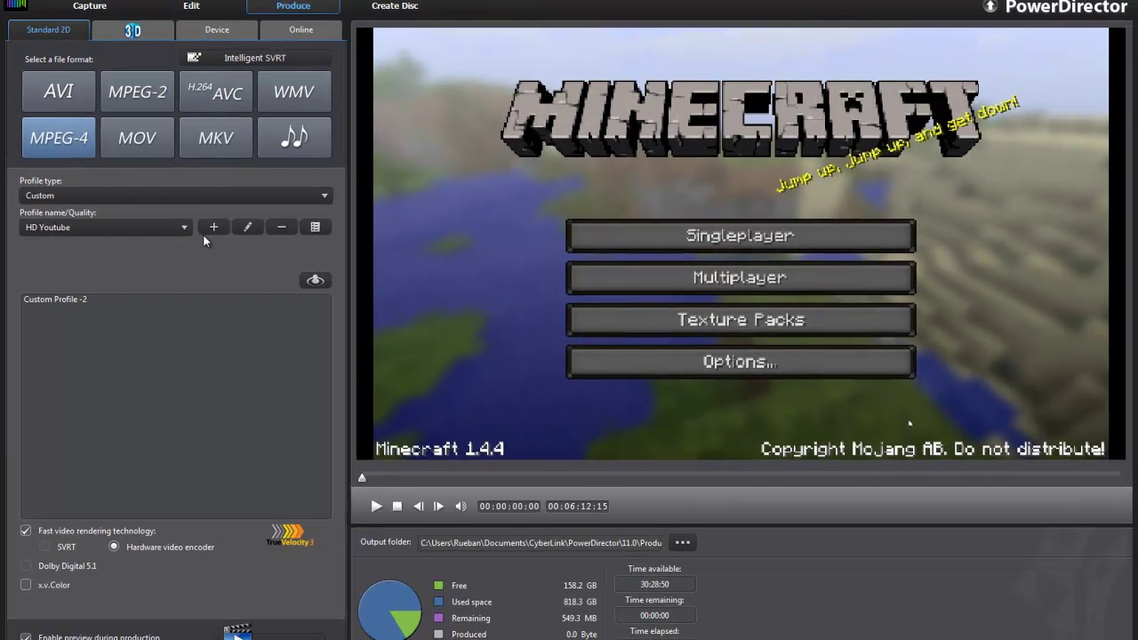
click(247, 228)
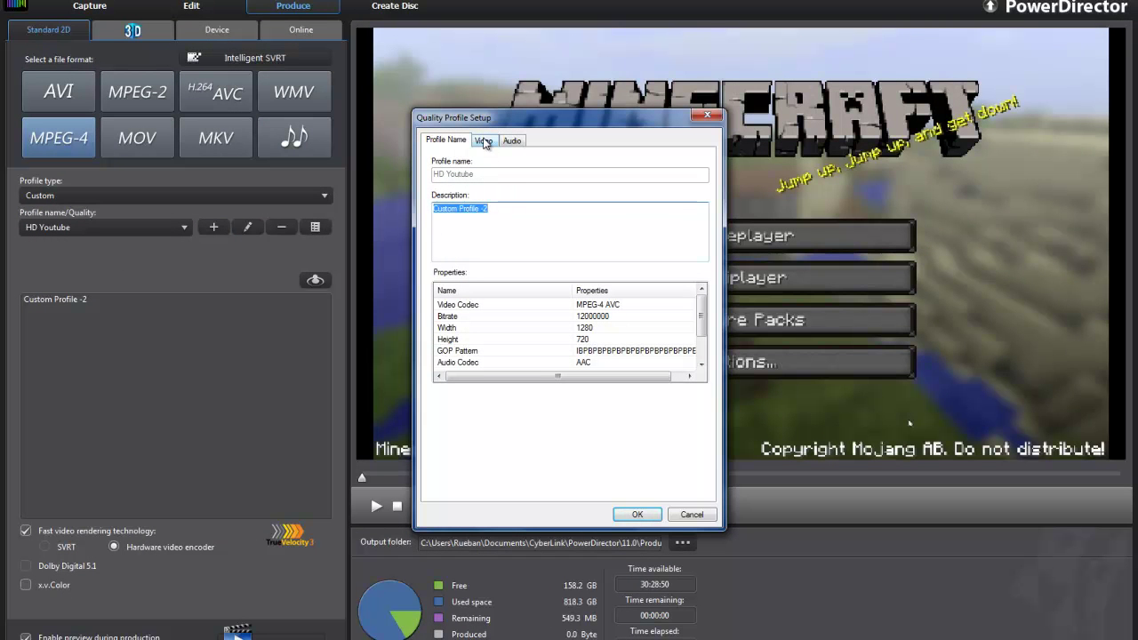
Step: Confirm HD Youtube video (1280x720, 30 fps, 12000 kbps) and audio (AAC, Stereo, 384 Kbps) settings
click(485, 143)
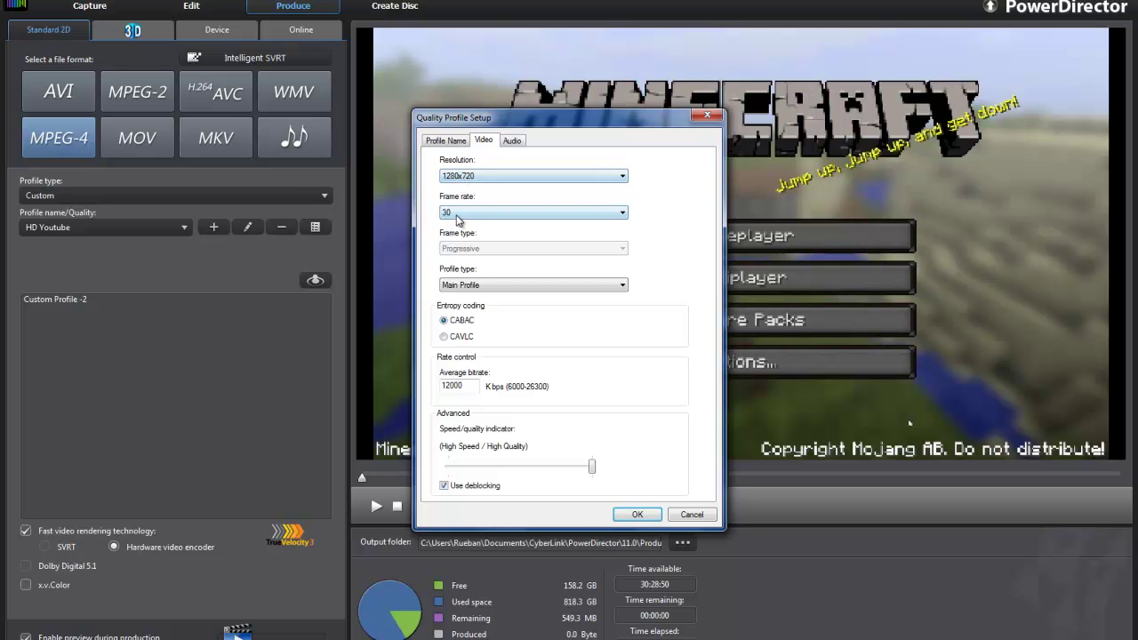
click(497, 286)
click(511, 141)
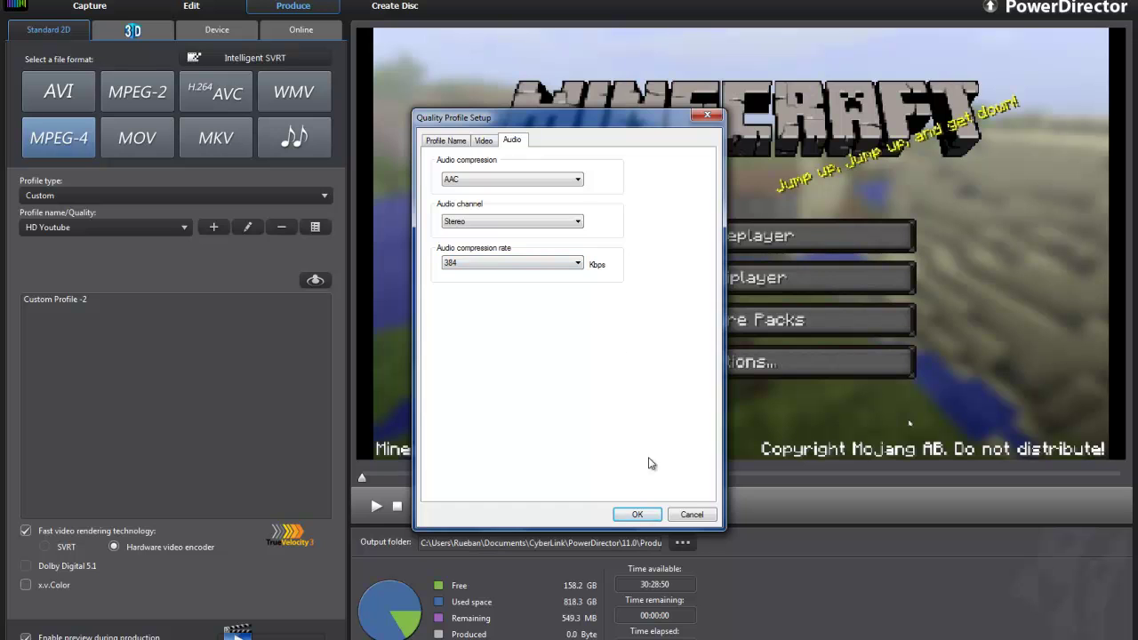
click(642, 515)
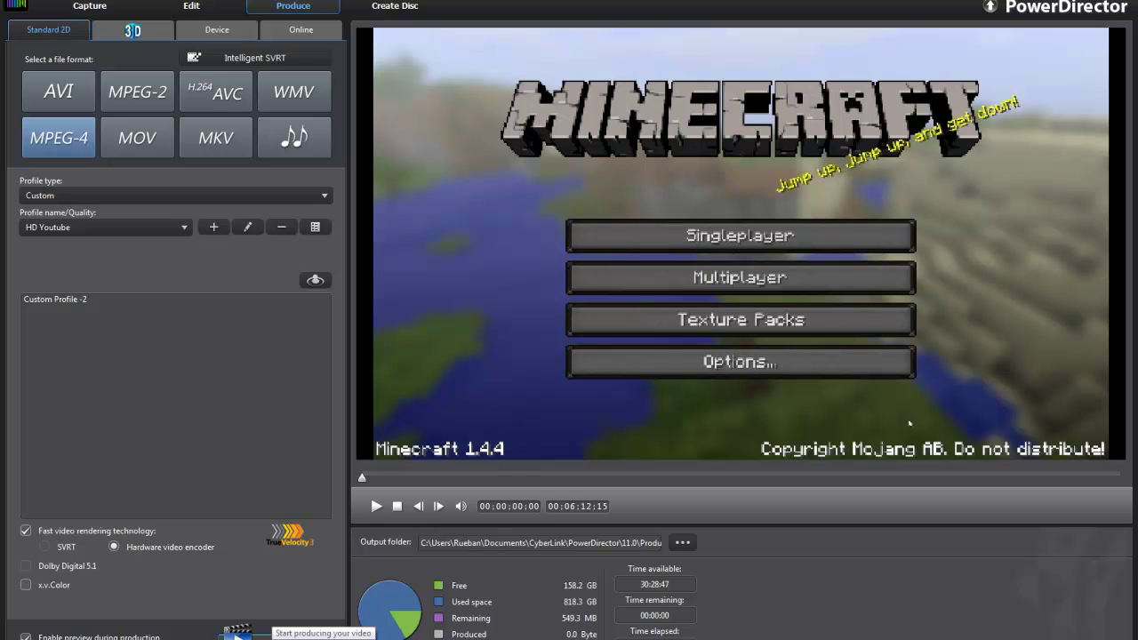
Step: Start producing the MPEG-4 video and wait for 'Producing movie...complete'
click(236, 635)
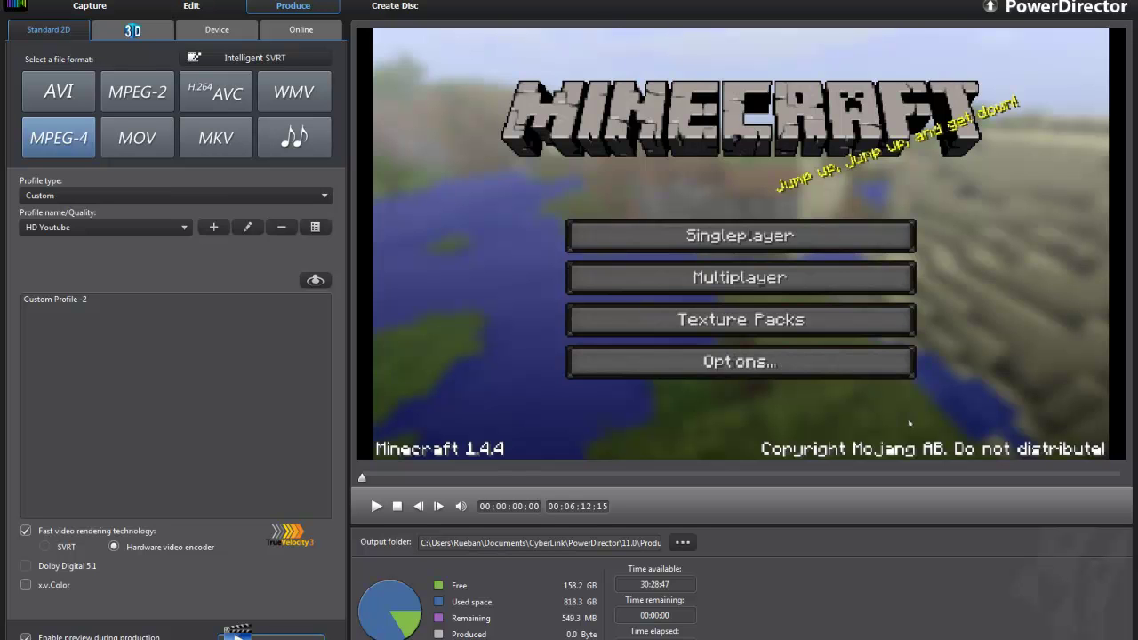